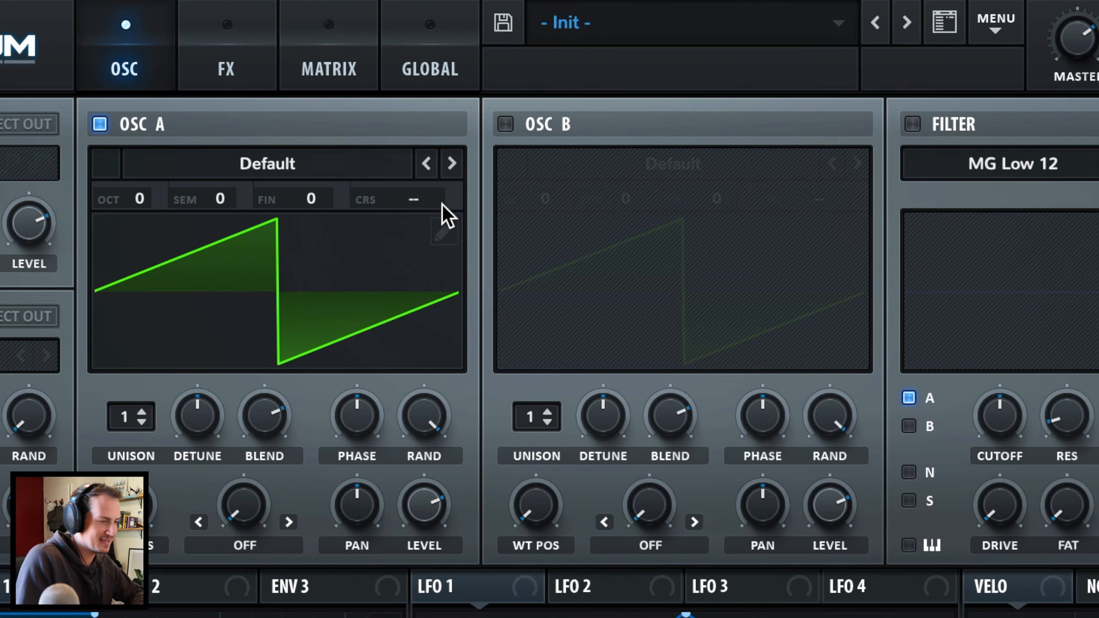
Enable oscillator B with 5 unison voices and fine-tune it up 24 cents
left_click(506, 124)
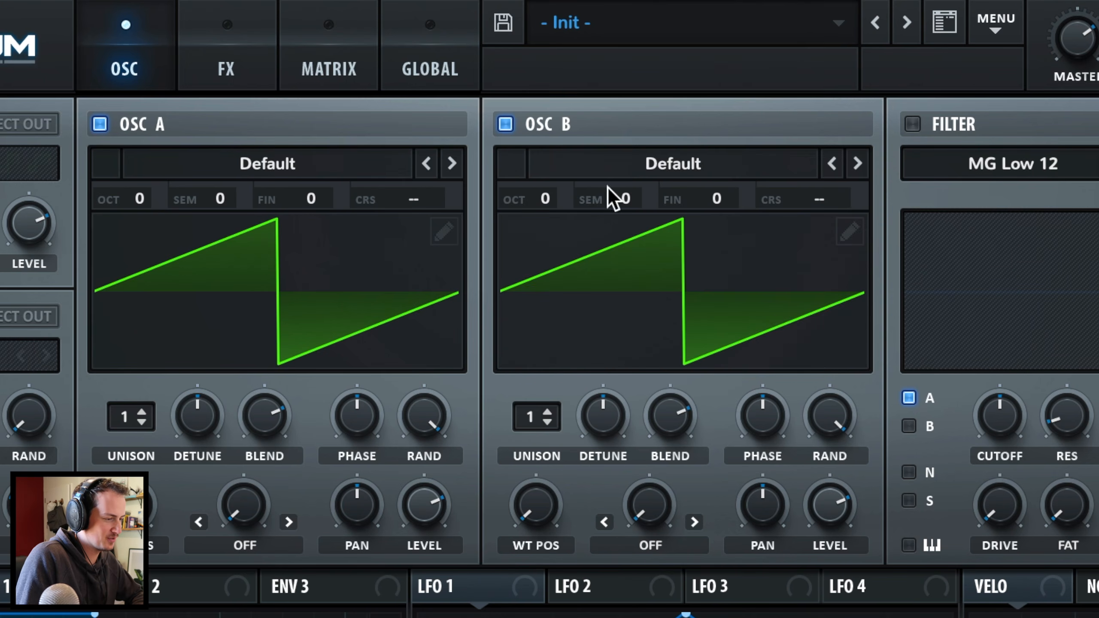
left_click_drag(534, 413, 570, 338)
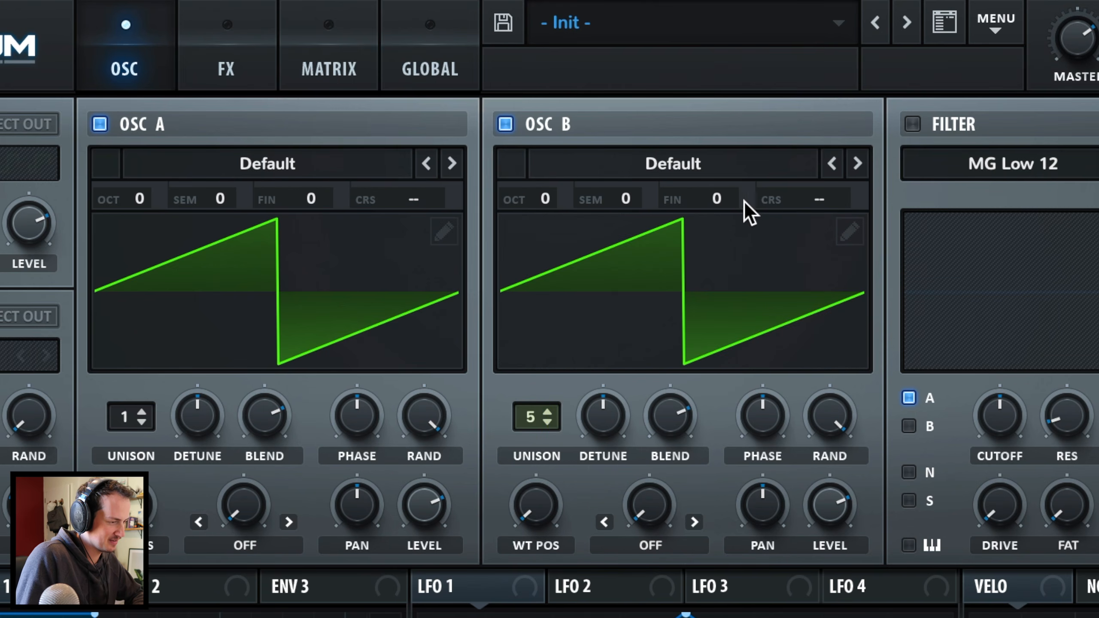
left_click_drag(721, 198, 734, 167)
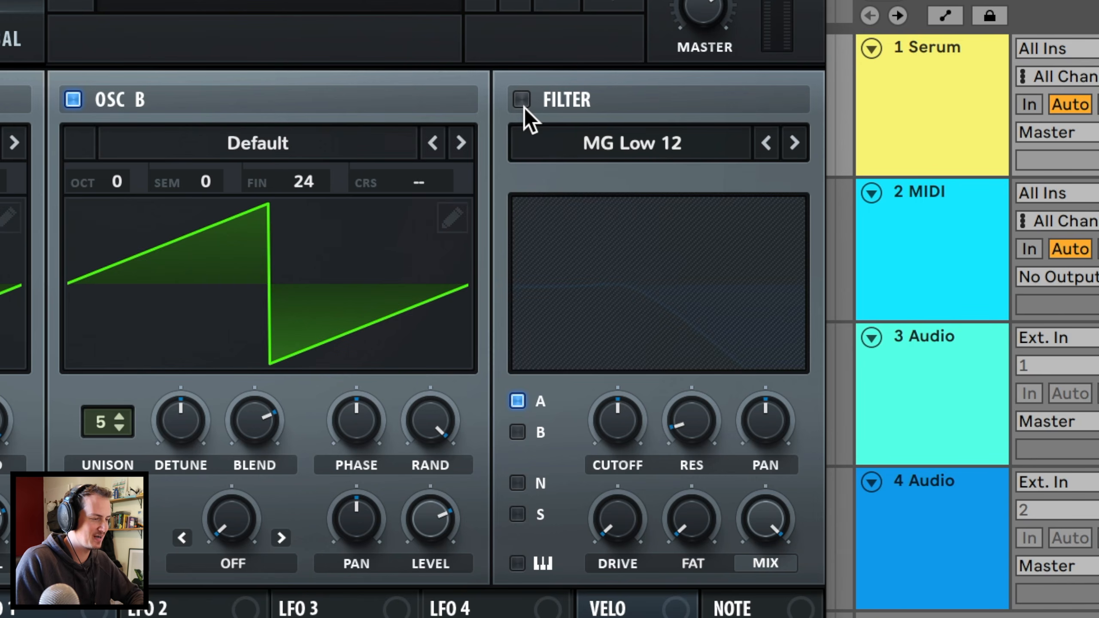
Enable the filter as High 12, with the cutoff slightly below its midpoint and the resonance raised slightly
left_click(759, 71)
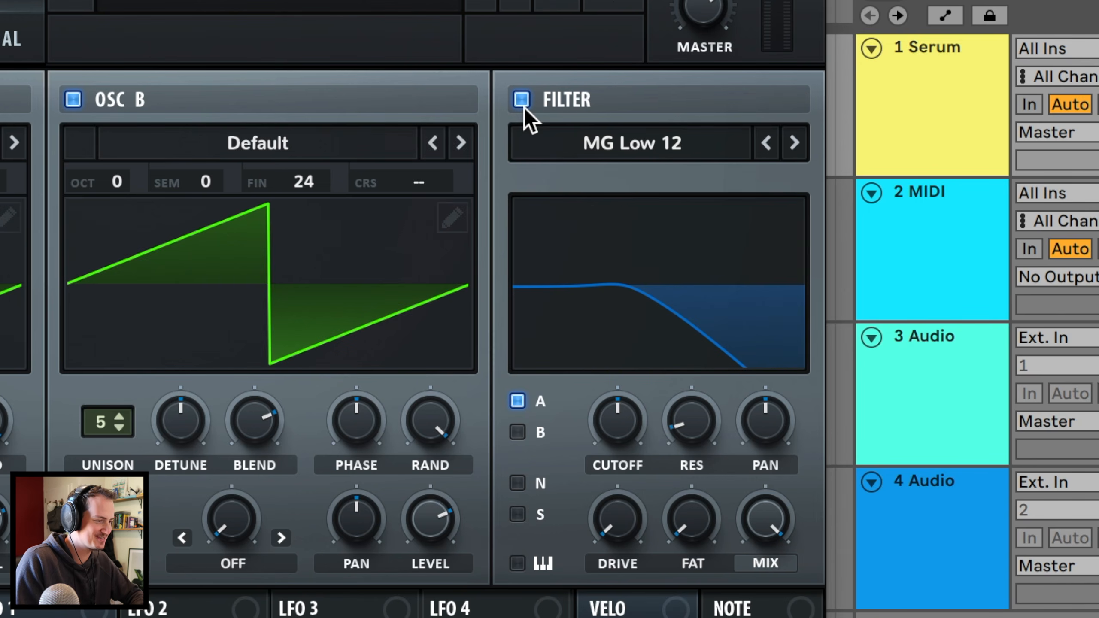
left_click(806, 91)
mouse_move(633, 187)
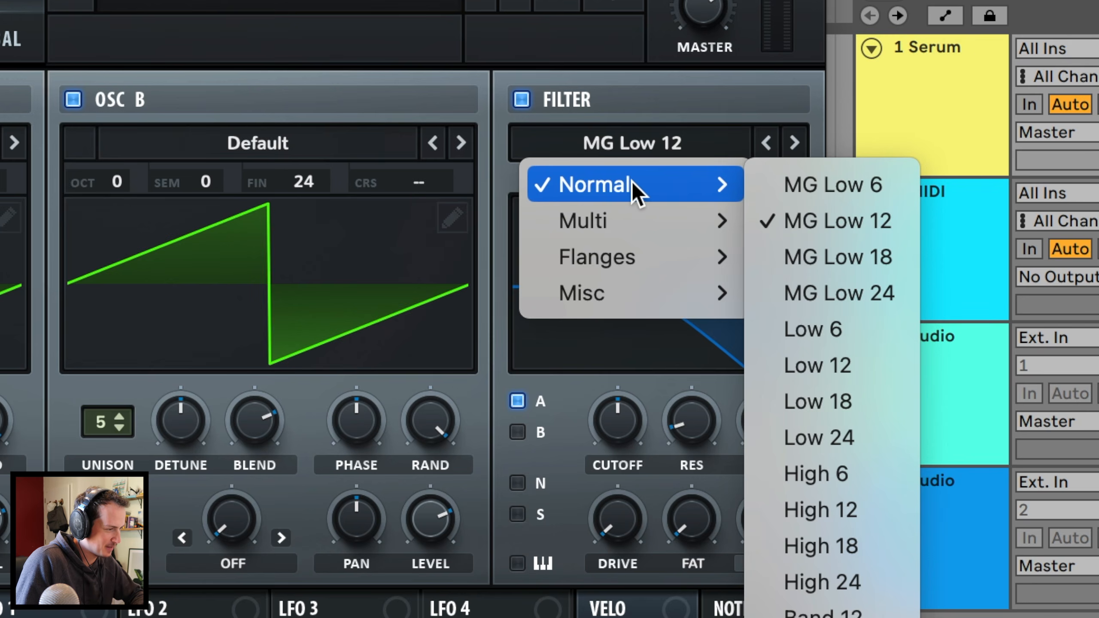
left_click(864, 510)
left_click_drag(620, 432, 616, 436)
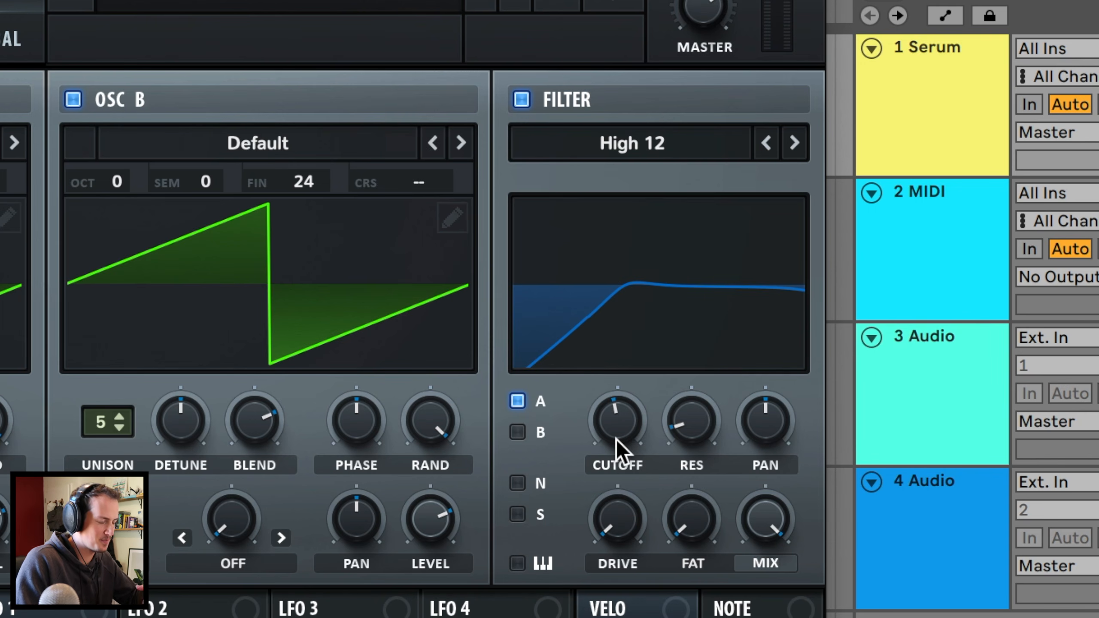
left_click_drag(707, 422, 711, 396)
left_click_drag(617, 431, 618, 413)
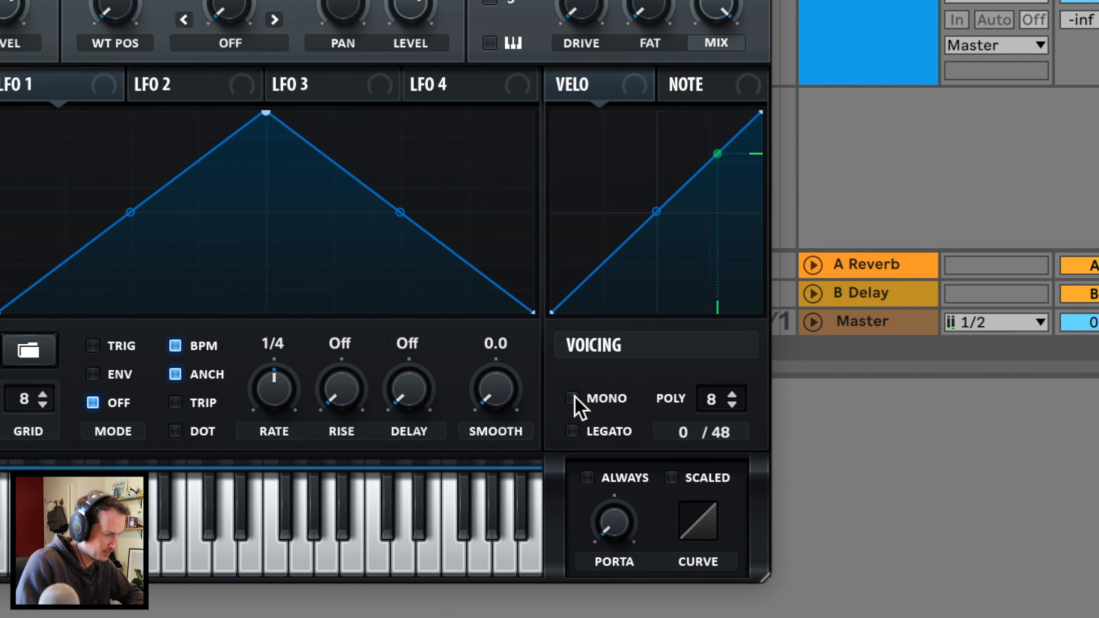
Turn on mono and legato voicing and raise the portamento time
left_click(572, 398)
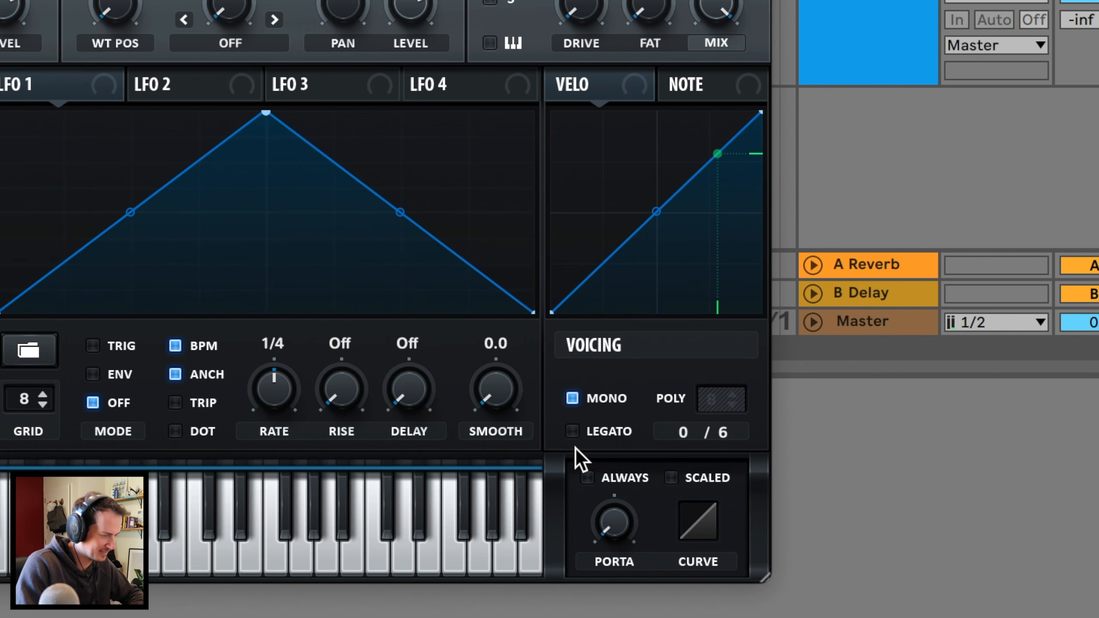
left_click(572, 431)
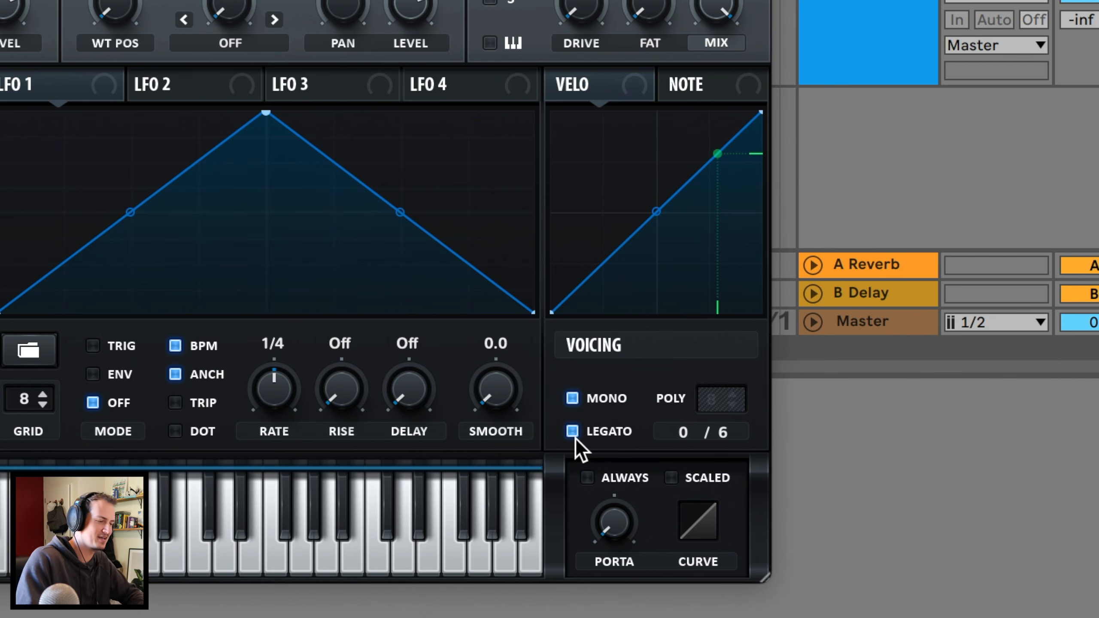
left_click_drag(610, 526, 629, 436)
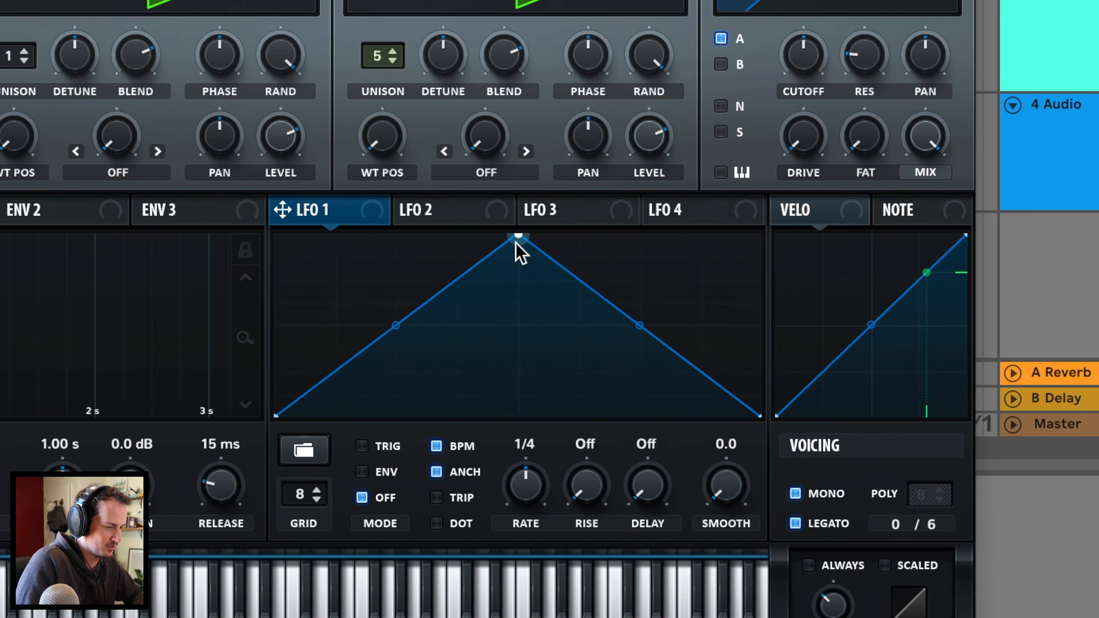
Reshape LFO 1 into a short spike at its start with a curved decay, running in ENV mode
left_click_drag(628, 352, 486, 352)
double_click(338, 384)
left_click_drag(348, 385, 341, 427)
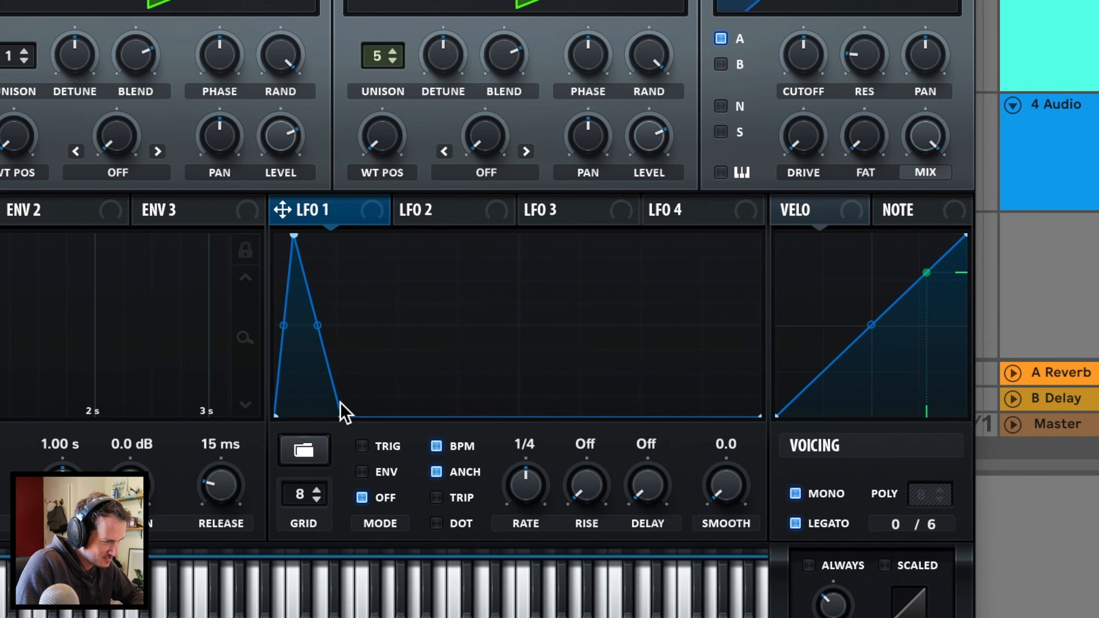
left_click(375, 471)
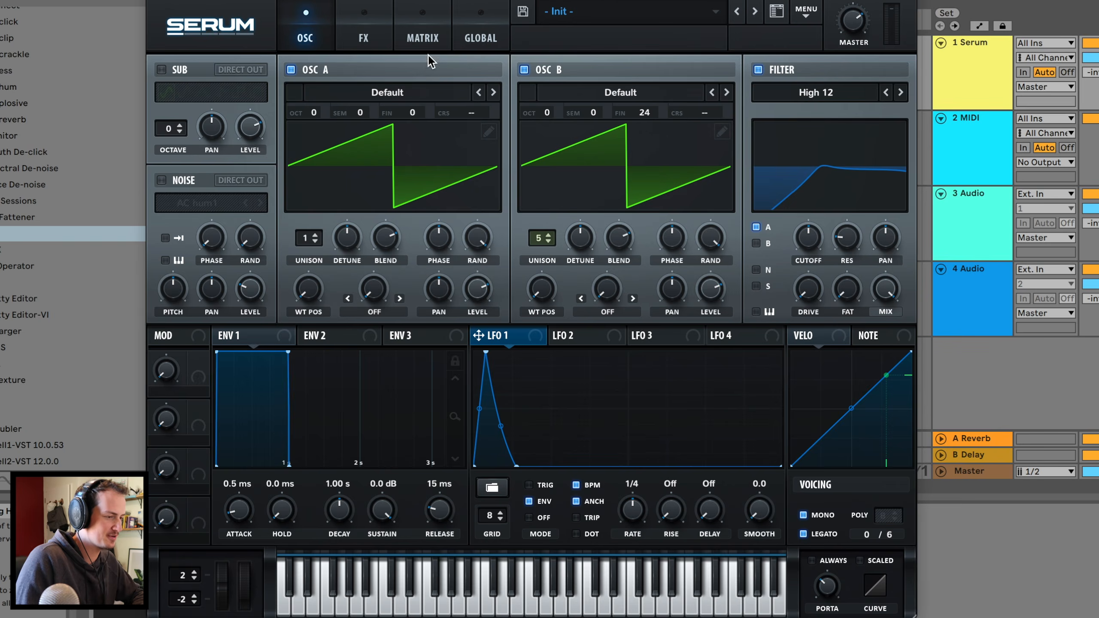
Route LFO 1 to Mast.Tun in the modulation matrix as unidirectional modulation with an amount of -70
left_click(415, 20)
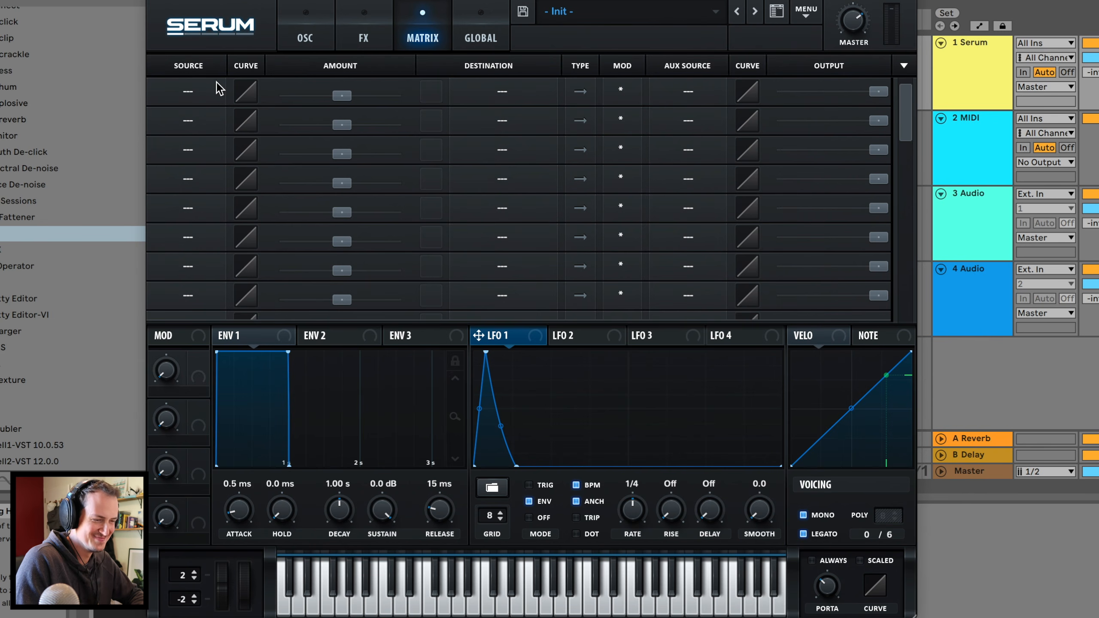
left_click(187, 92)
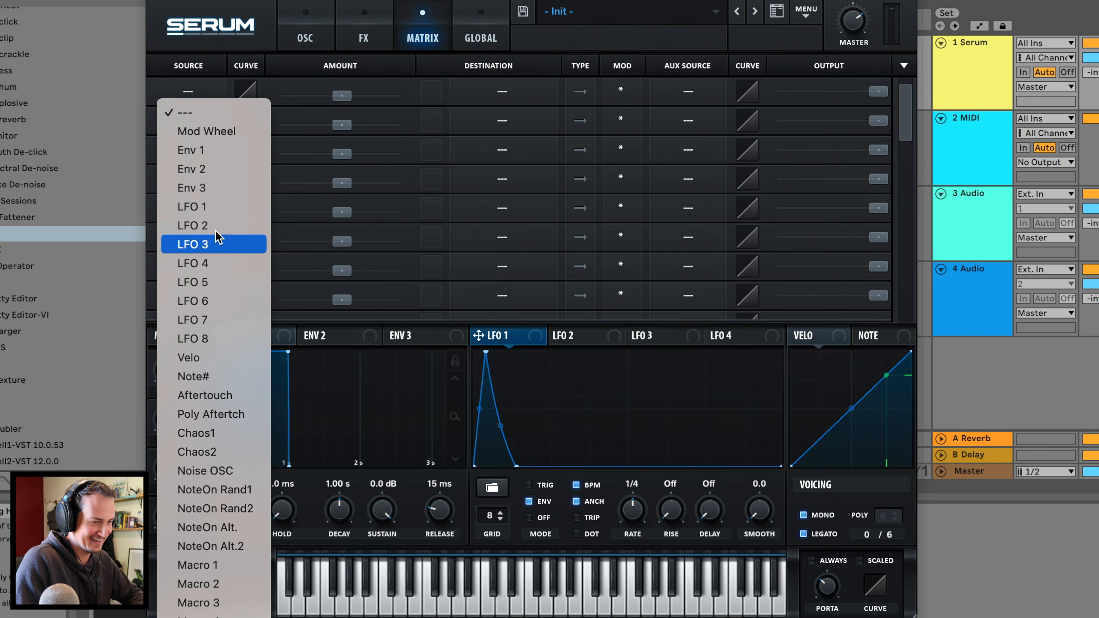
left_click(232, 214)
left_click(501, 85)
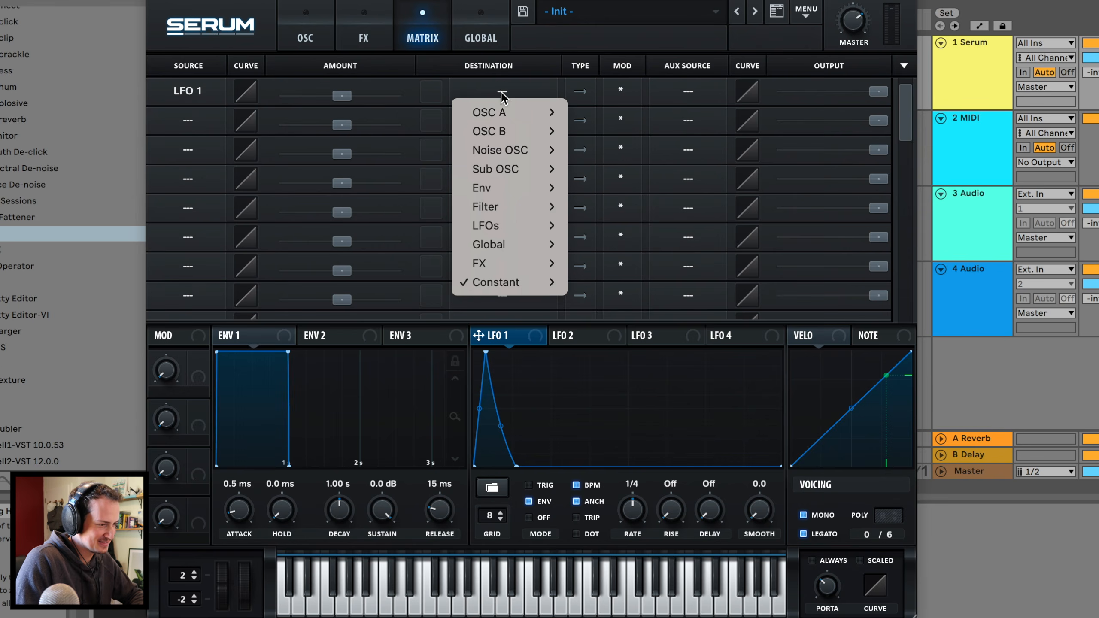
mouse_move(522, 247)
left_click(602, 244)
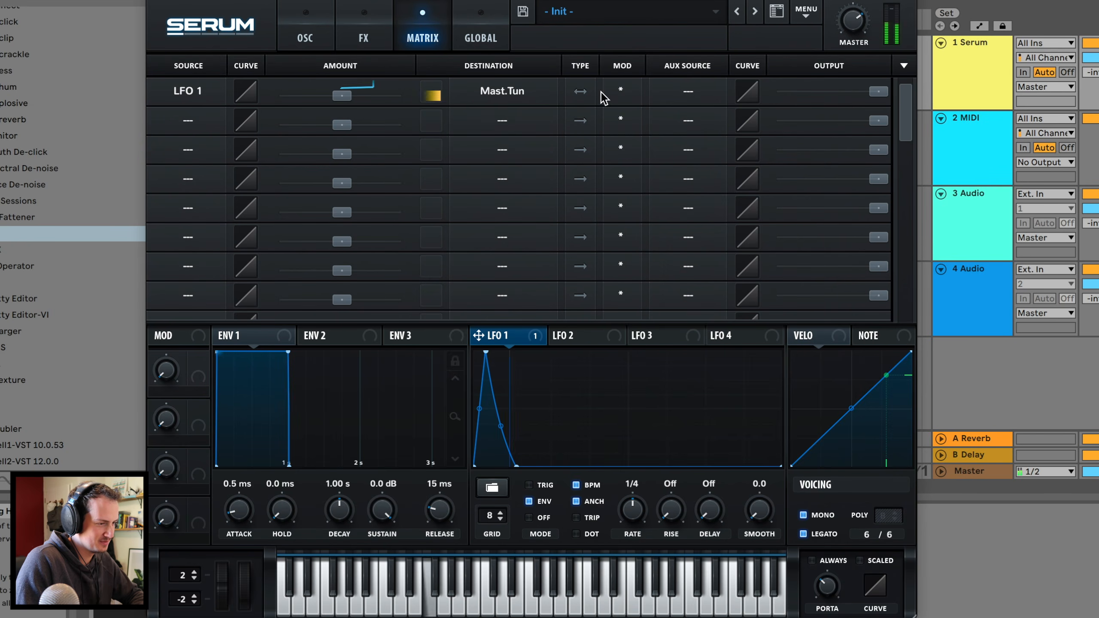
left_click_drag(335, 98, 361, 96)
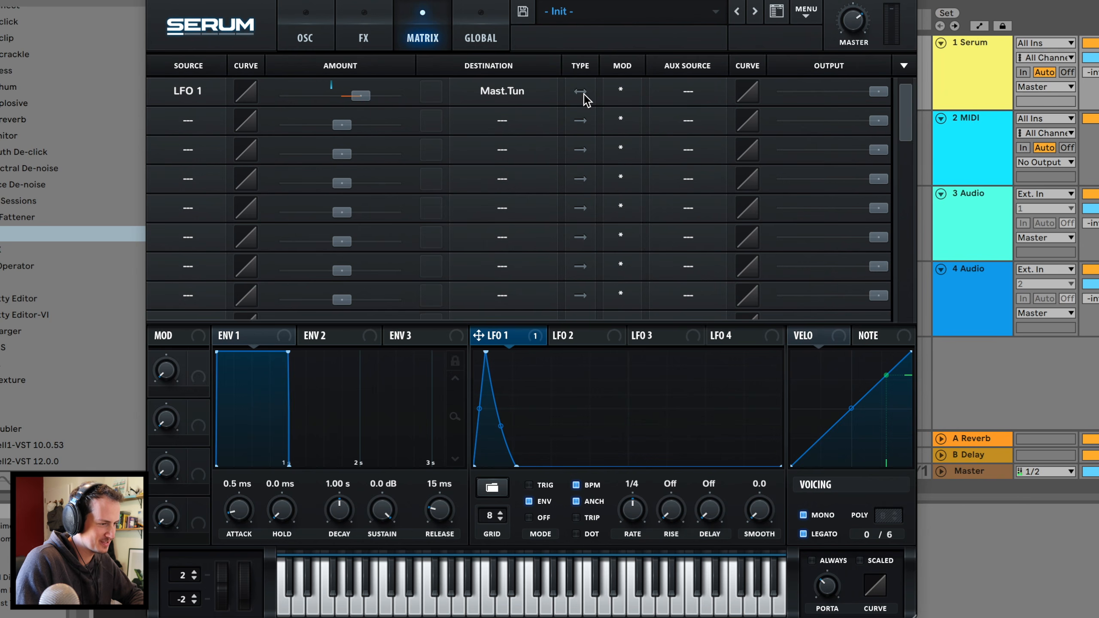
left_click_drag(367, 97, 267, 96)
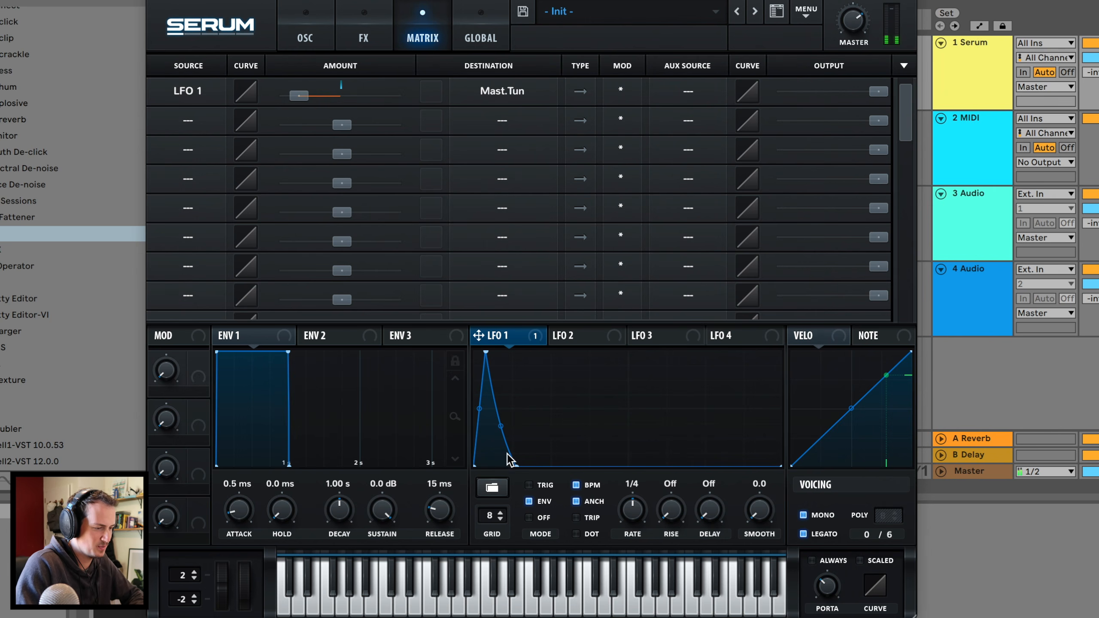
Shorten LFO 1's spike slightly, bow both slopes outward, and set its Mast.Tun amount to about -17
left_click_drag(516, 465, 512, 505)
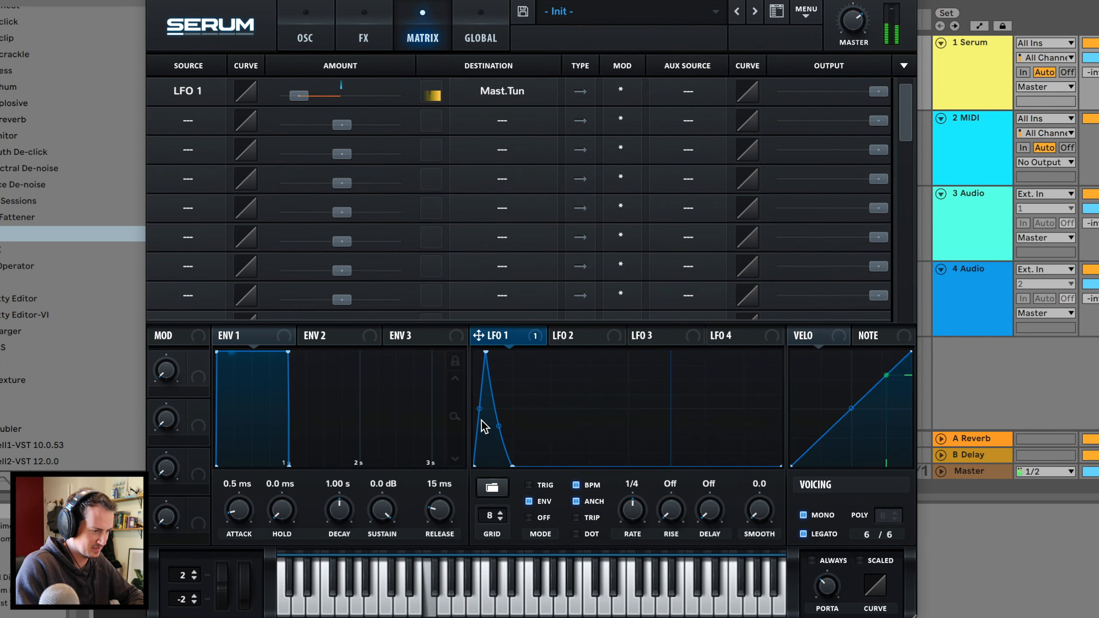
left_click_drag(481, 409, 465, 400)
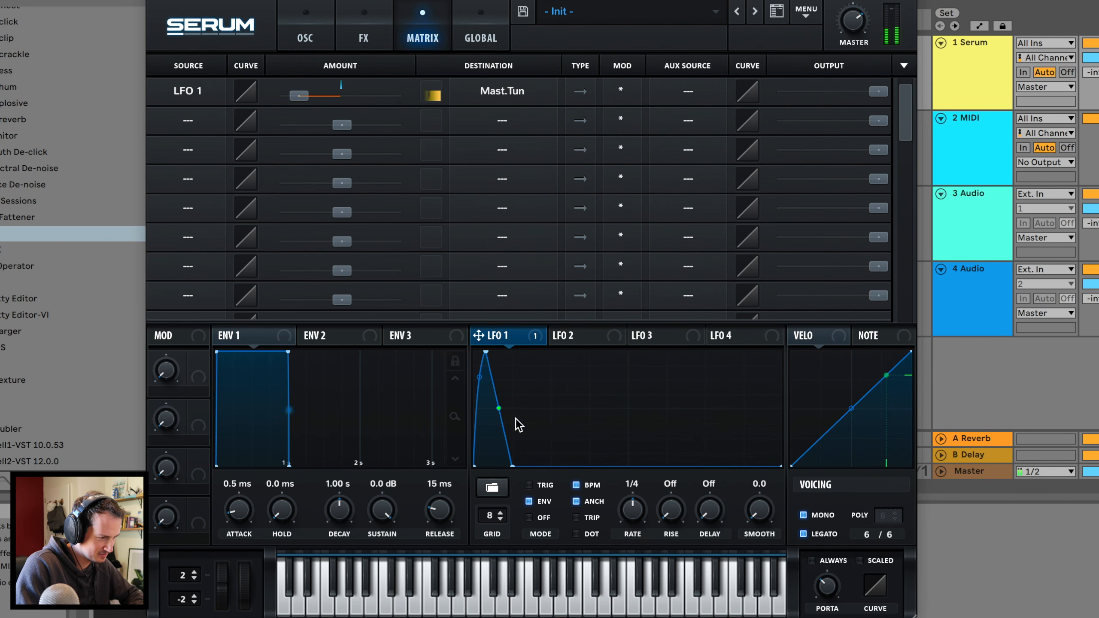
mouse_move(306, 101)
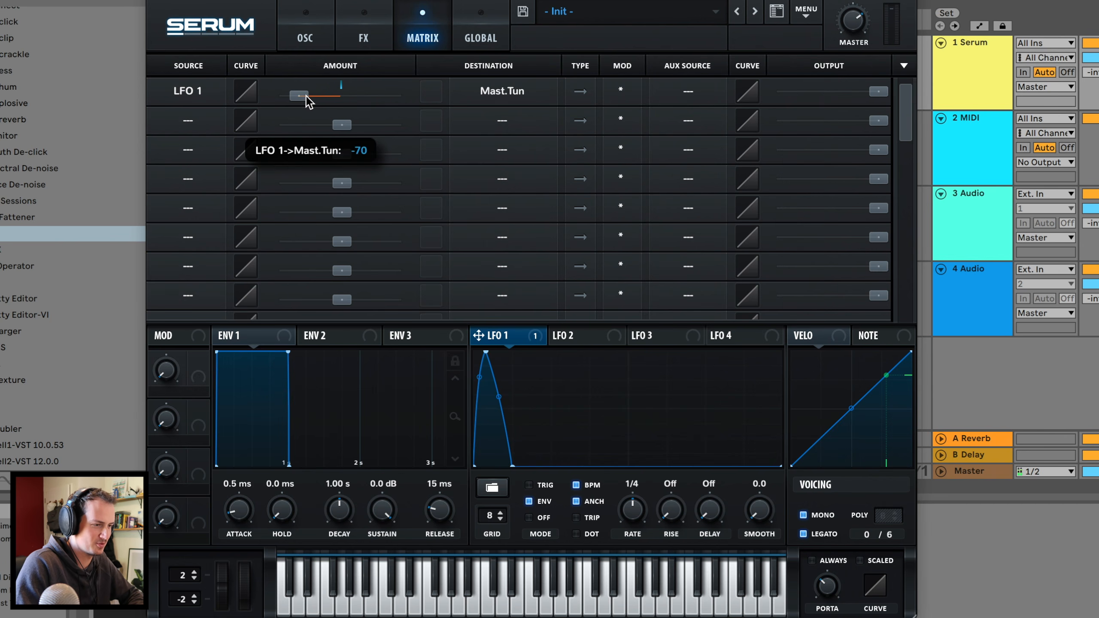
left_click_drag(325, 95, 352, 97)
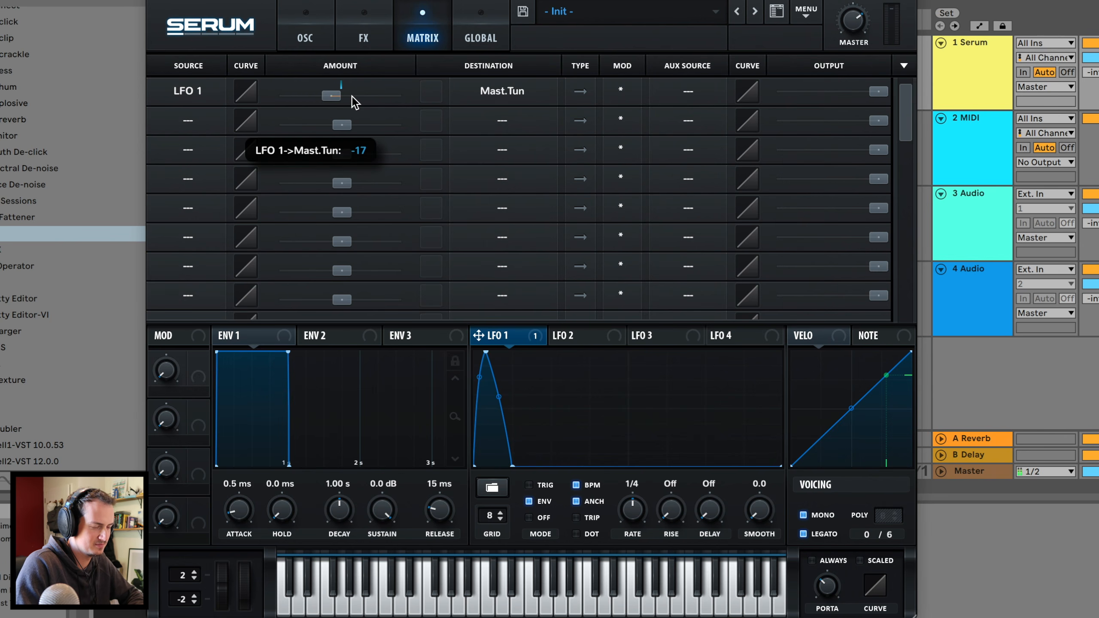
Add Tube distortion with about 78% drive and half mix, plus a chorus with its mix reduced below half
left_click(306, 38)
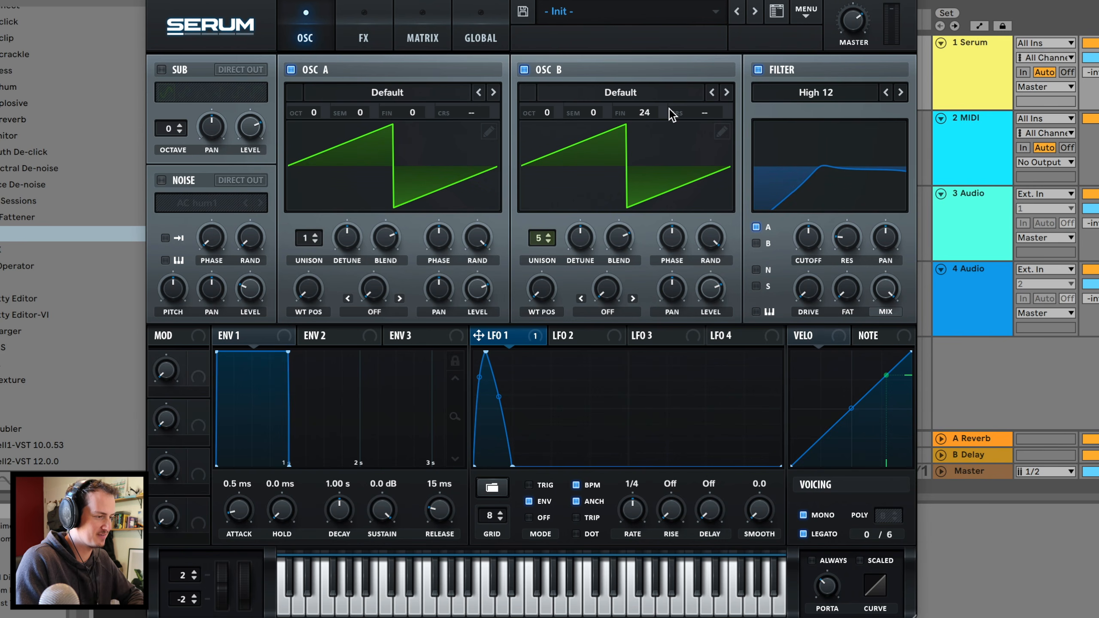
left_click(365, 39)
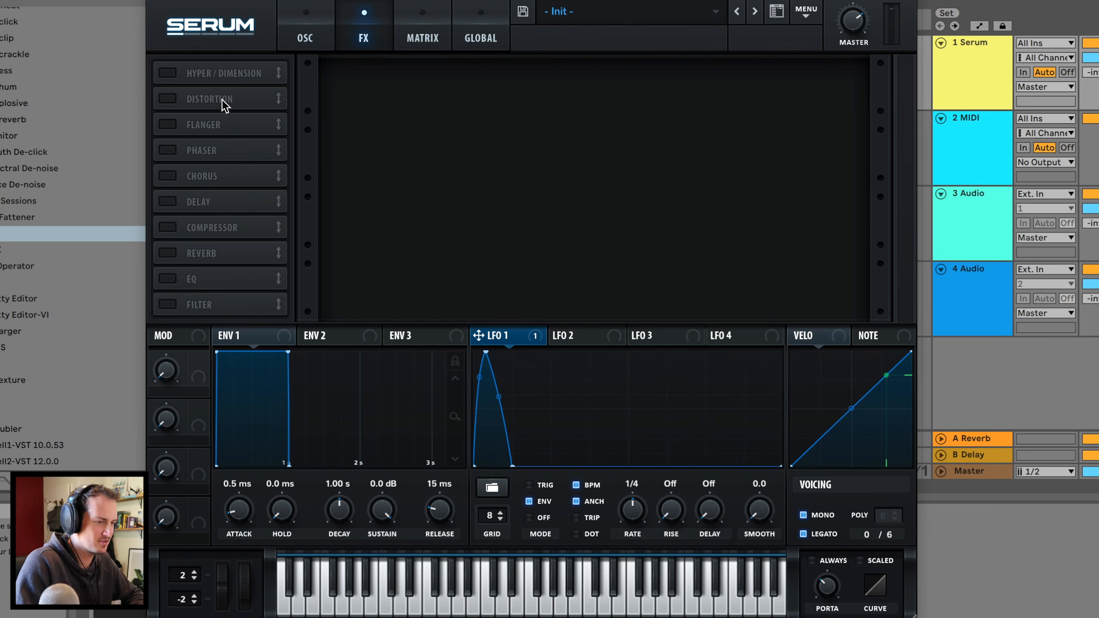
left_click(167, 99)
left_click_drag(806, 117, 861, 25)
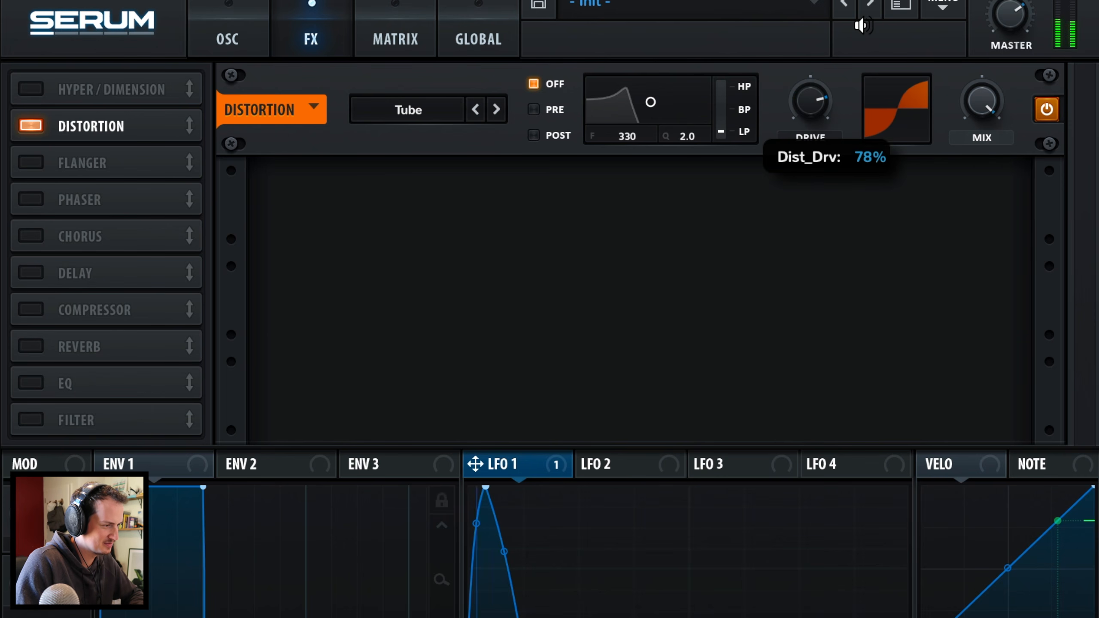
left_click_drag(979, 102, 954, 219)
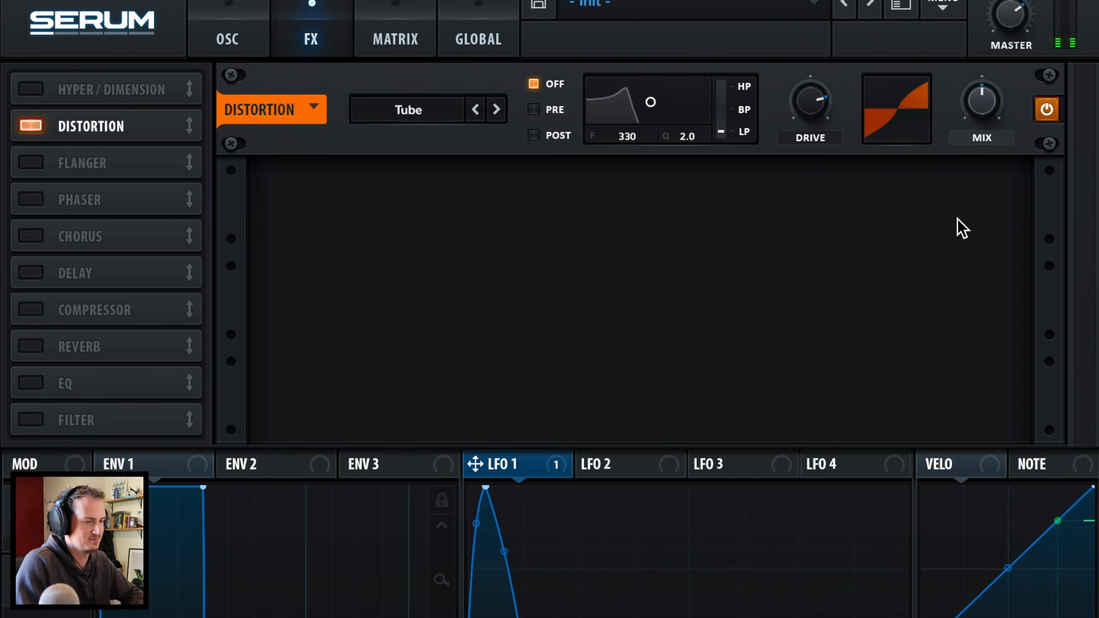
left_click(31, 237)
left_click_drag(990, 199, 977, 221)
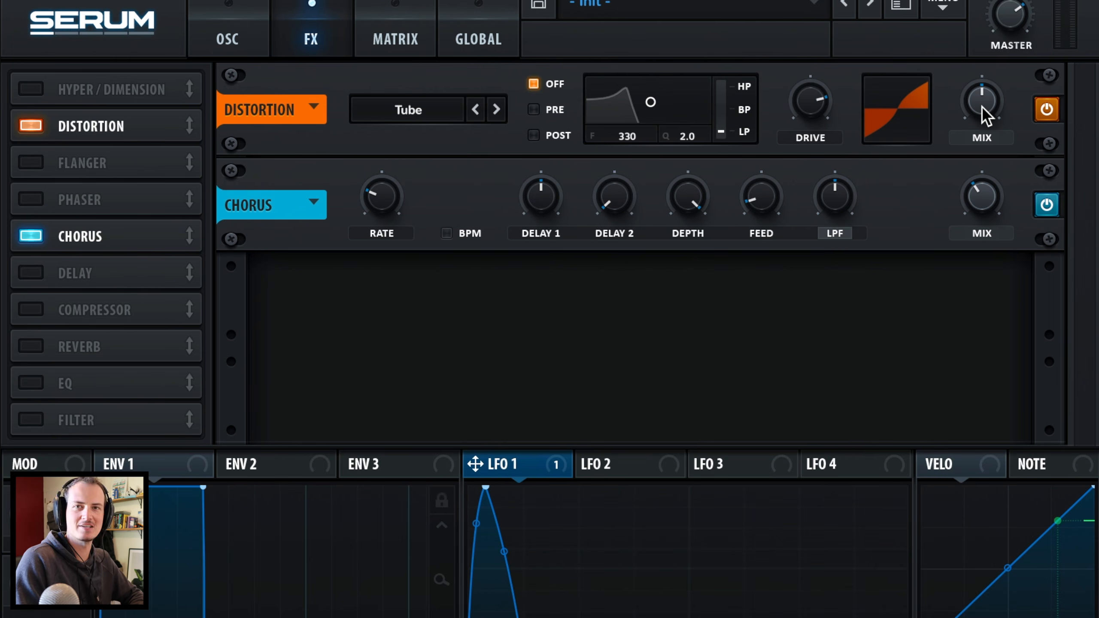
Add a delay without BPM sync, using times of 107.26 and 125.82, with its filter at 1194 Hz and Q 0.8
left_click(30, 272)
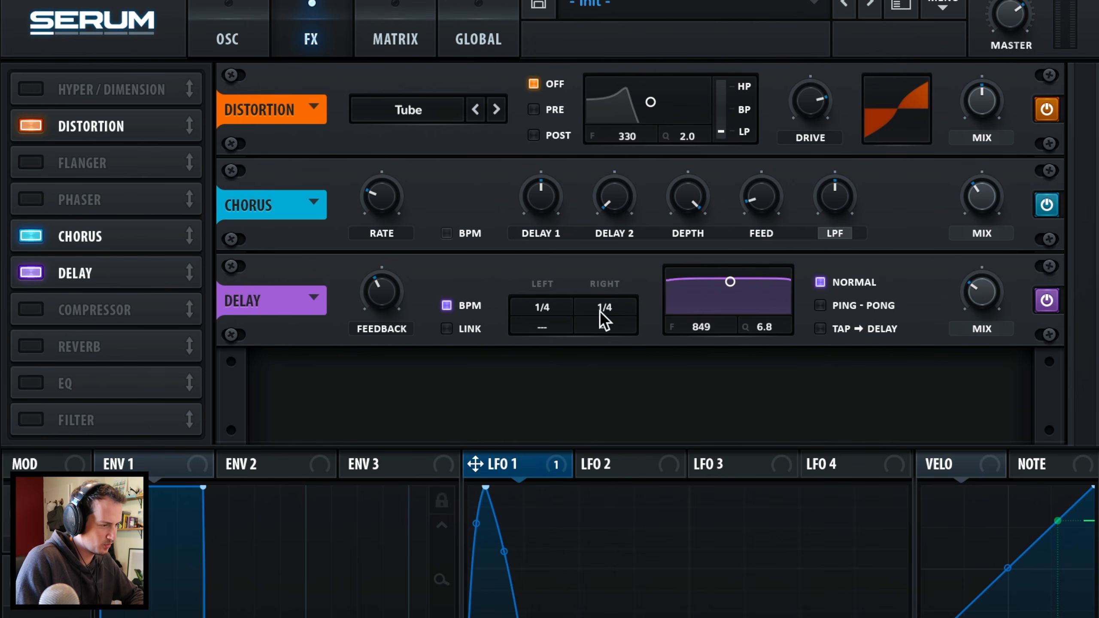
left_click(447, 305)
left_click_drag(549, 308, 620, 287)
left_click_drag(731, 284, 739, 316)
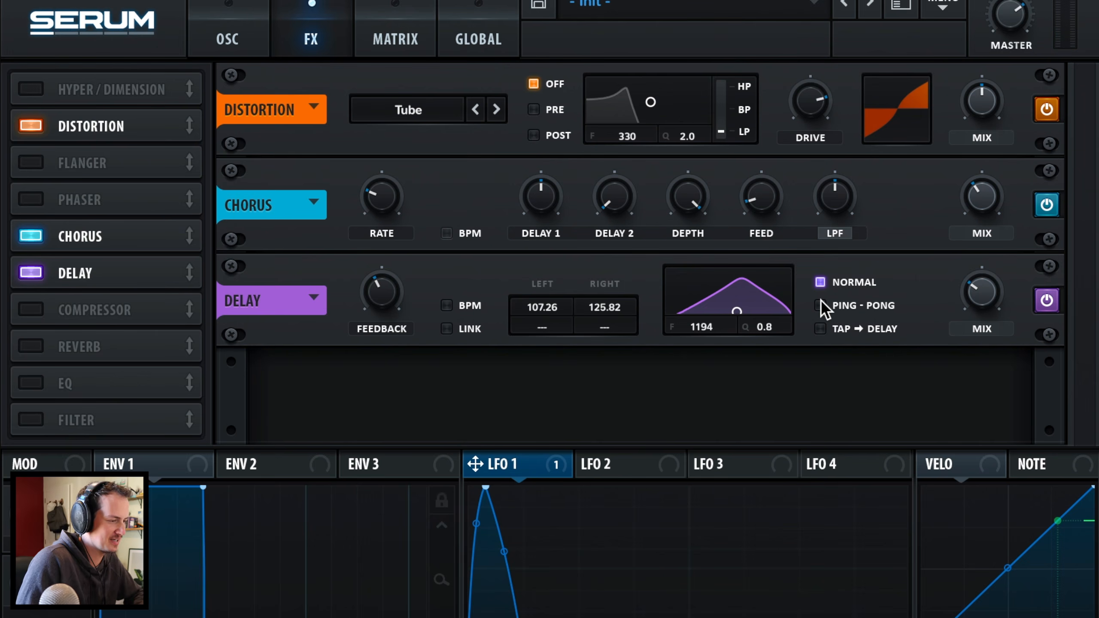
Add a multiband compressor and raise its gain to roughly a quarter
left_click(37, 303)
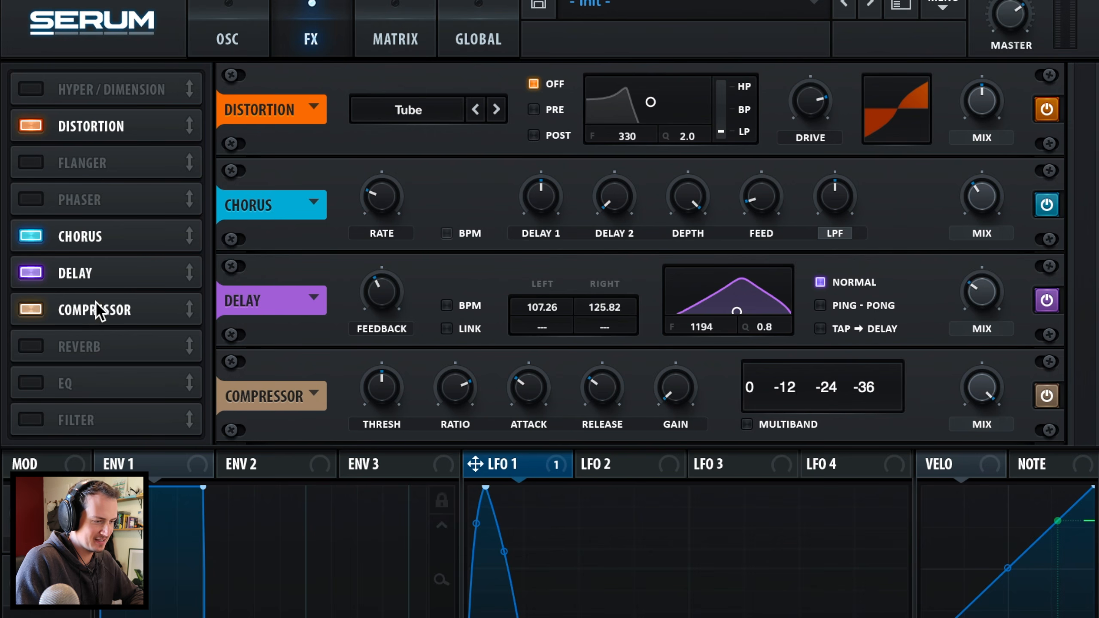
left_click(779, 425)
left_click_drag(683, 406, 677, 342)
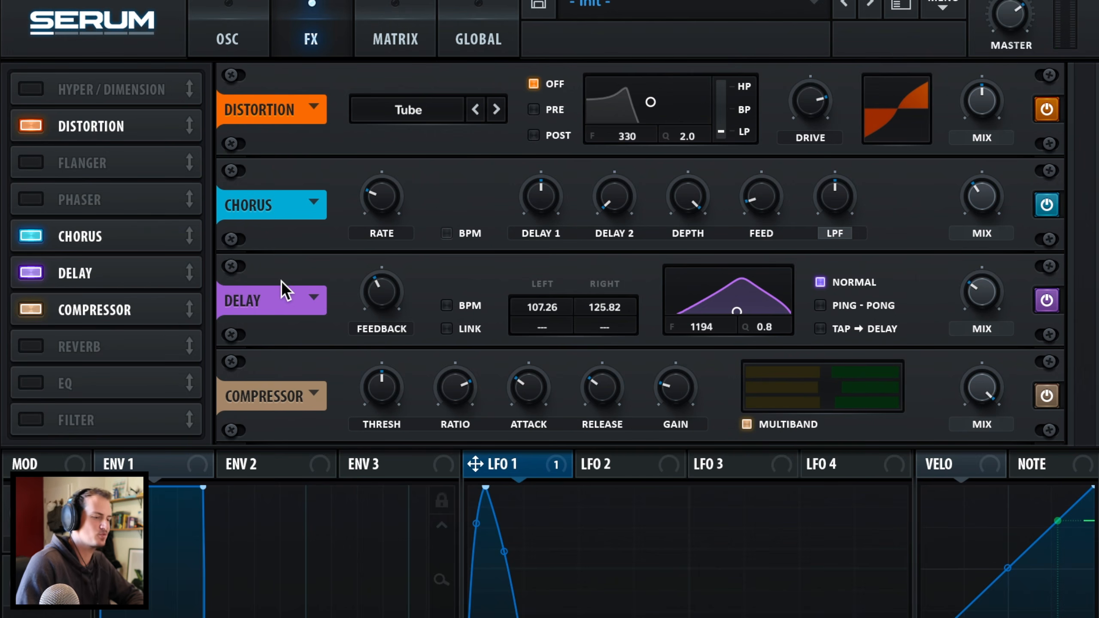
Add a Hall reverb with a shorter decay, raised low cut, lowered high cut and increased mix
left_click(31, 346)
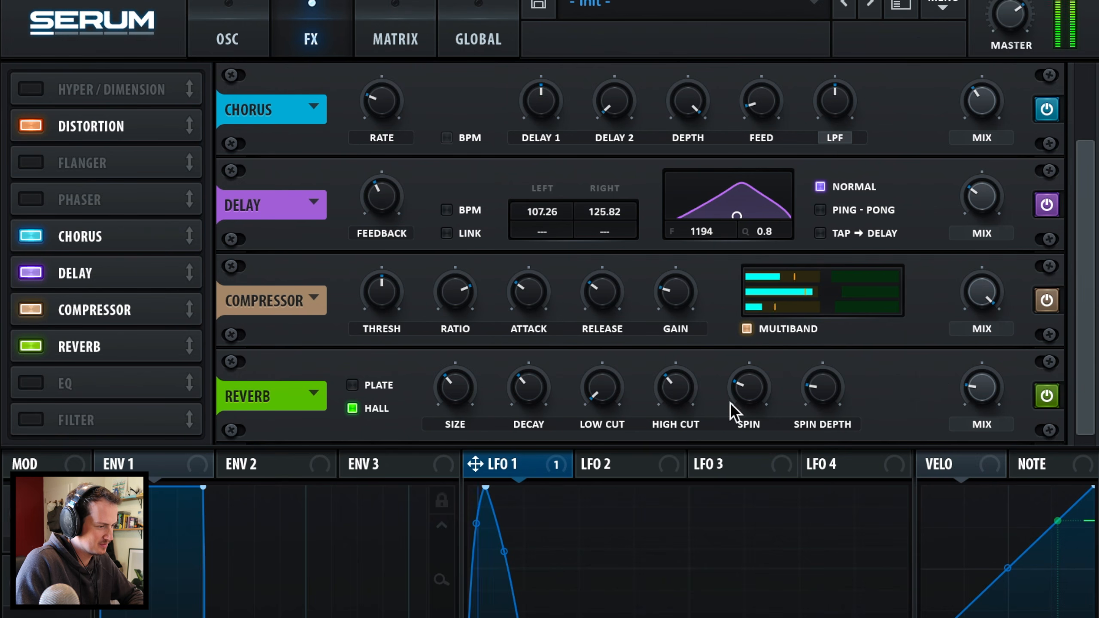
mouse_move(530, 381)
left_click_drag(531, 381, 518, 404)
mouse_move(466, 389)
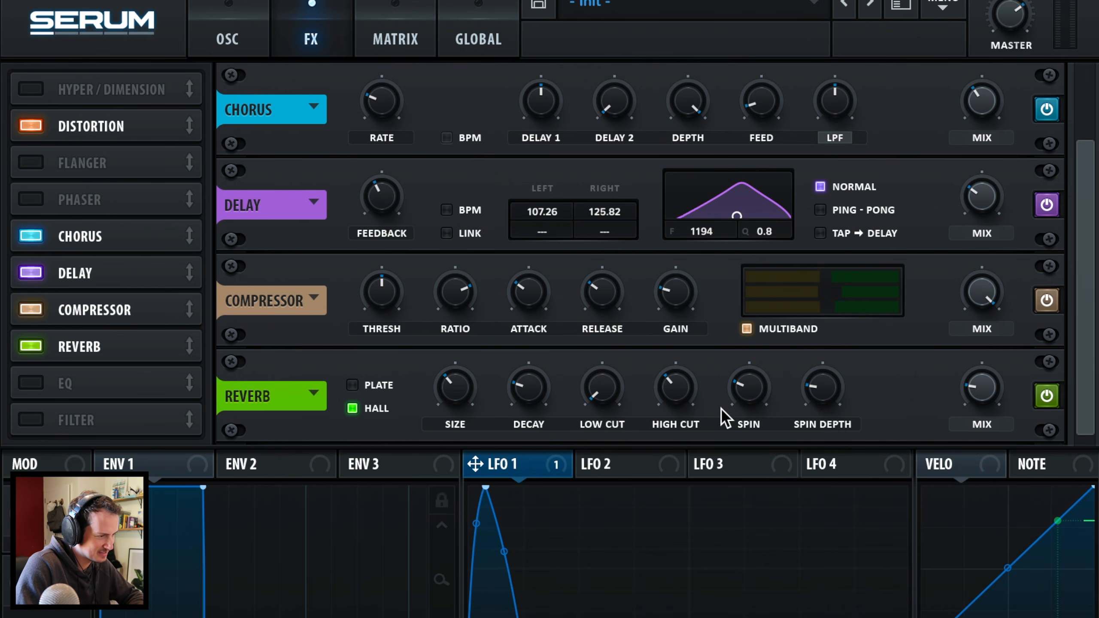
left_click_drag(608, 408, 621, 323)
left_click_drag(674, 385, 643, 535)
mouse_move(989, 398)
left_click_drag(989, 398, 961, 348)
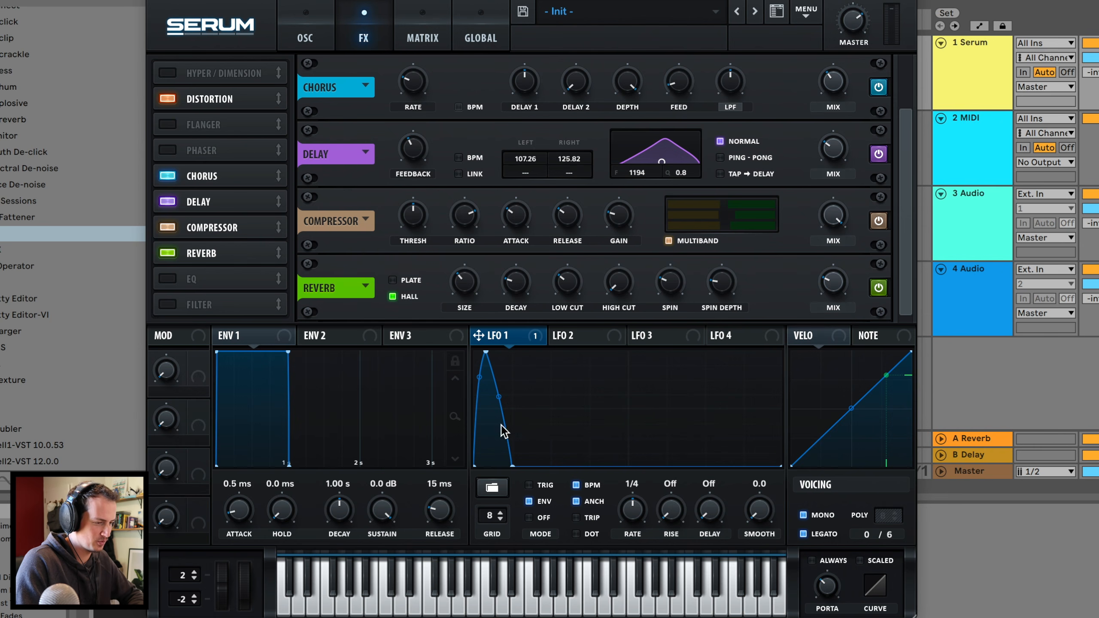
Stretch LFO 1's decay to about 40% of its cycle and set a small negative Mast.Tun amount
left_click(402, 27)
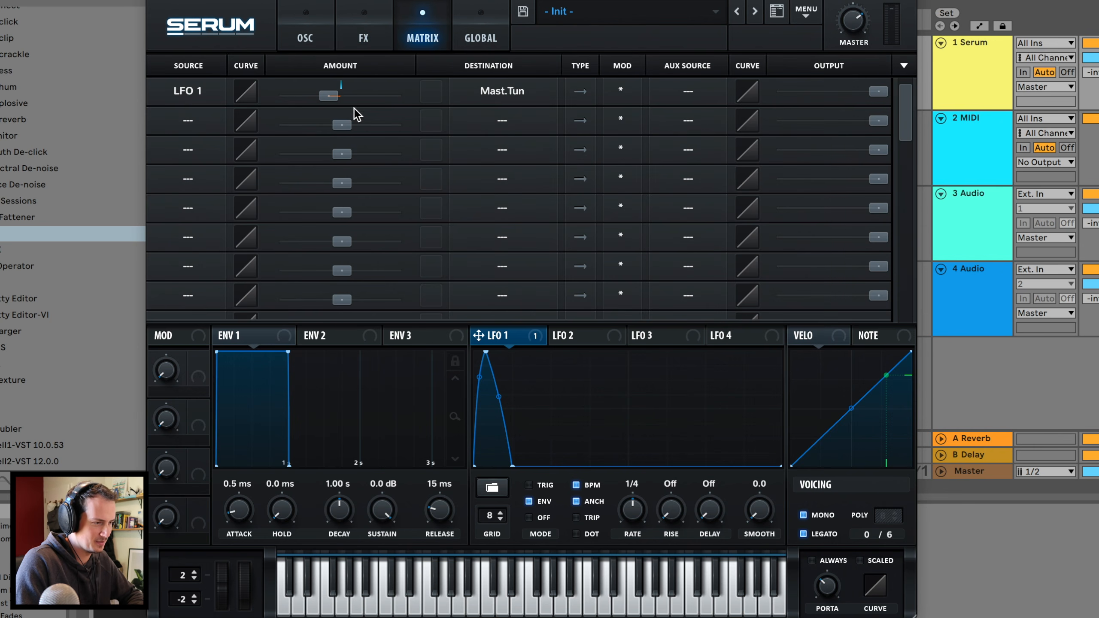
left_click_drag(332, 96, 274, 96)
left_click_drag(512, 464, 602, 489)
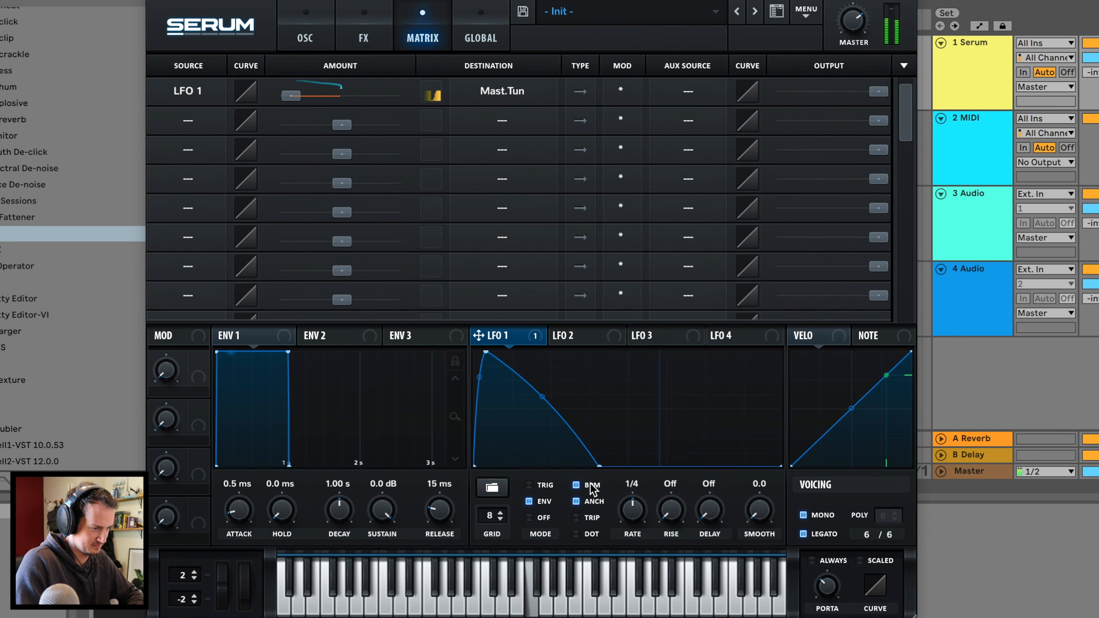
left_click_drag(291, 96, 338, 94)
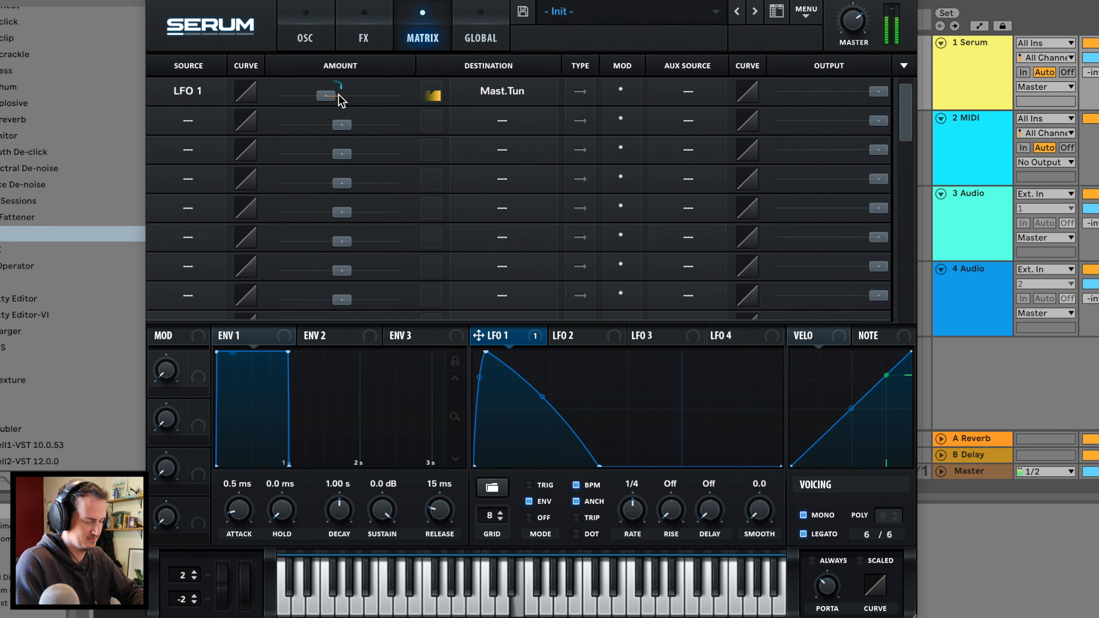
Bend LFO 1's decay into a steep inward curve with a lower peak, and readjust the portamento time
left_click_drag(549, 399, 536, 446)
left_click_drag(486, 351, 485, 375)
left_click_drag(829, 589, 847, 517)
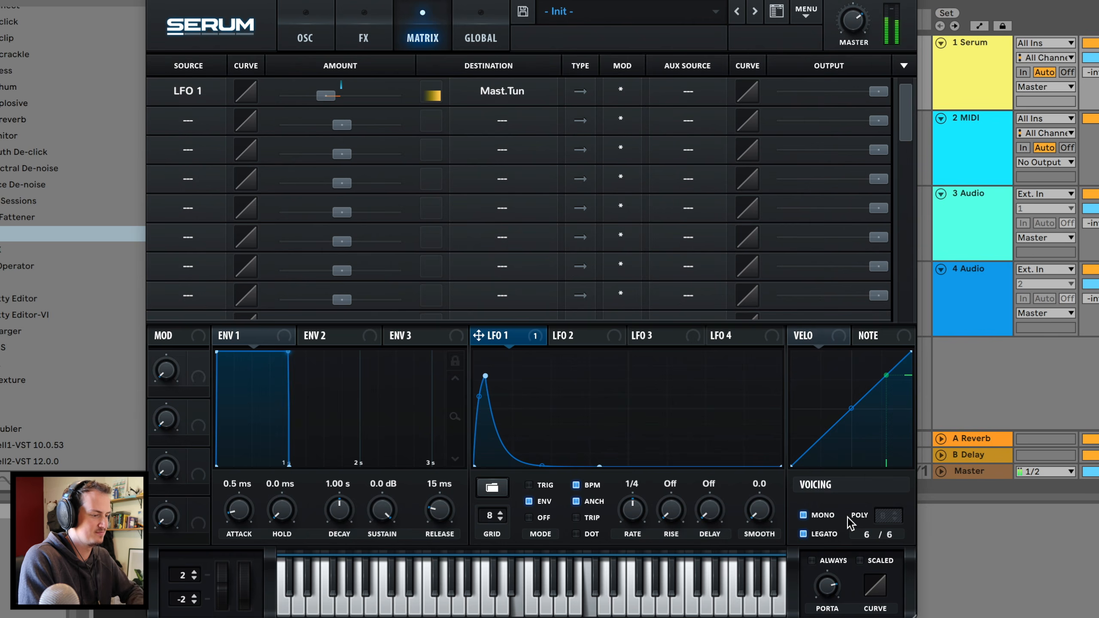
mouse_move(821, 596)
left_mouse_down()
mouse_move(821, 617)
mouse_move(827, 568)
mouse_move(827, 580)
left_mouse_up()
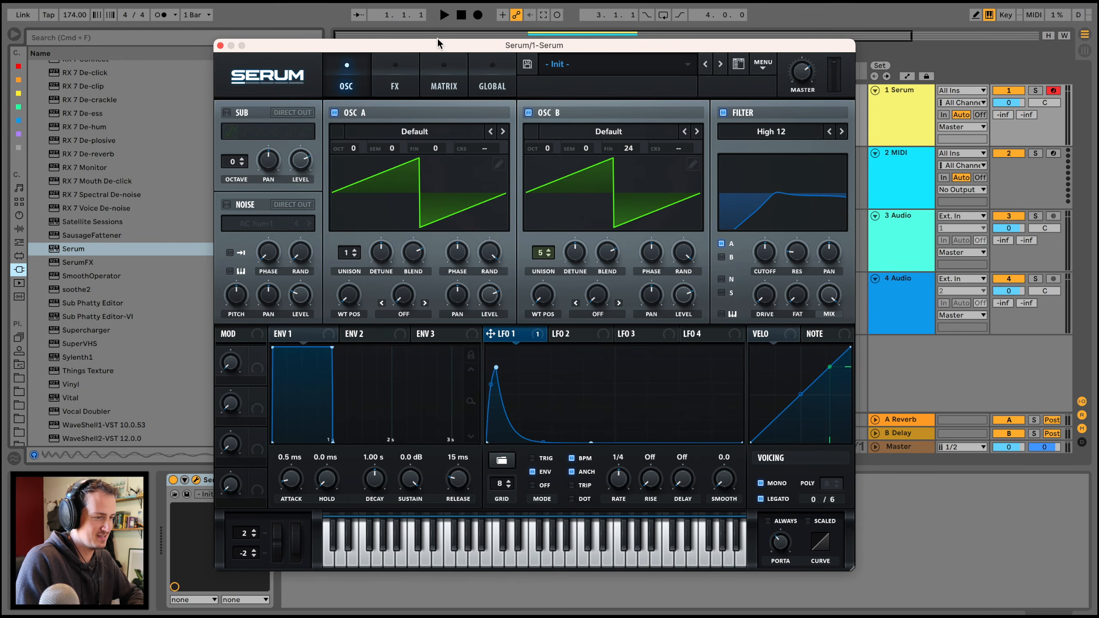
Move the synth window clear of the arrangement and play the MIDI clip on the Serum track from its start
left_click_drag(437, 40, 421, 137)
left_click(513, 114)
key("space")
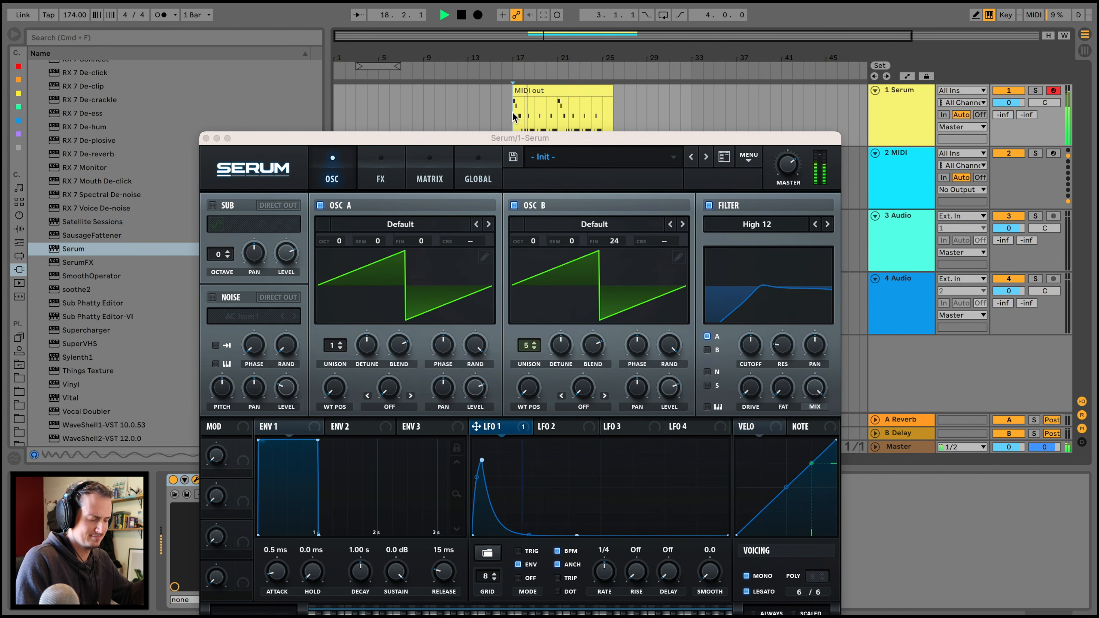